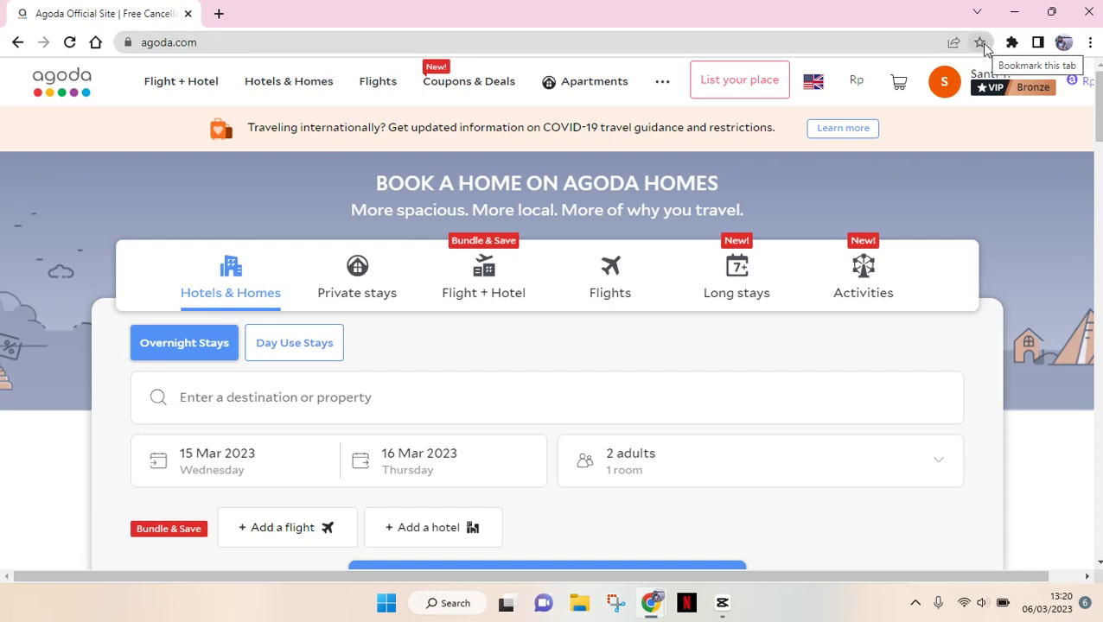
Try the Day Use Stays option on the hotel search form and switch back to Overnight Stays
scroll(1095, 112, "down", 1)
scroll(551, 320, "up", 1)
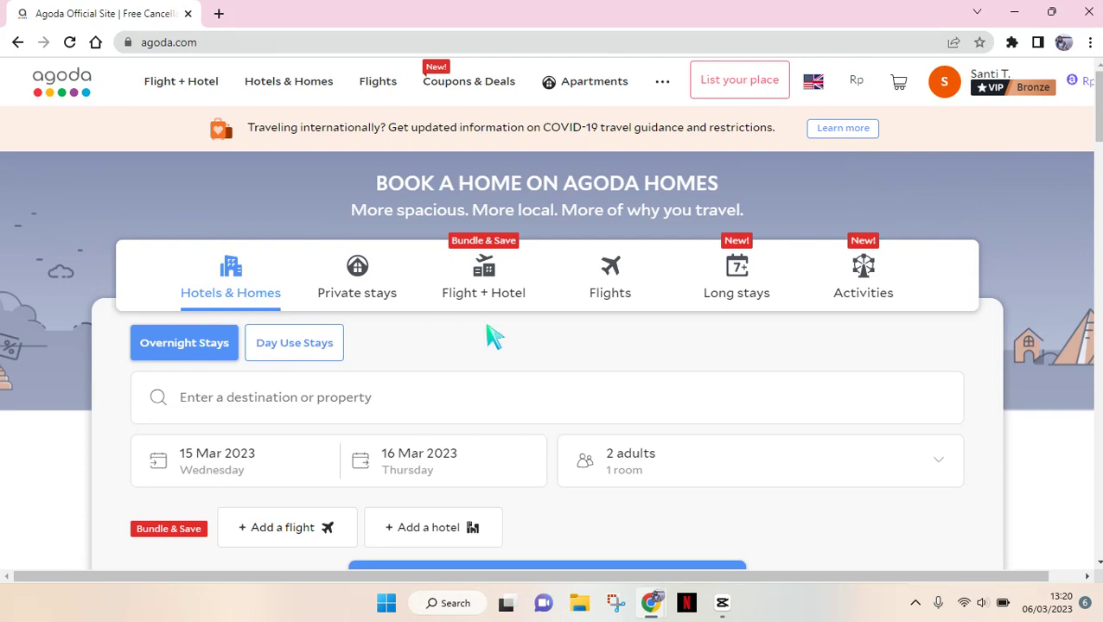
left_click_drag(1096, 104, 1096, 130)
scroll(430, 143, "down", 1)
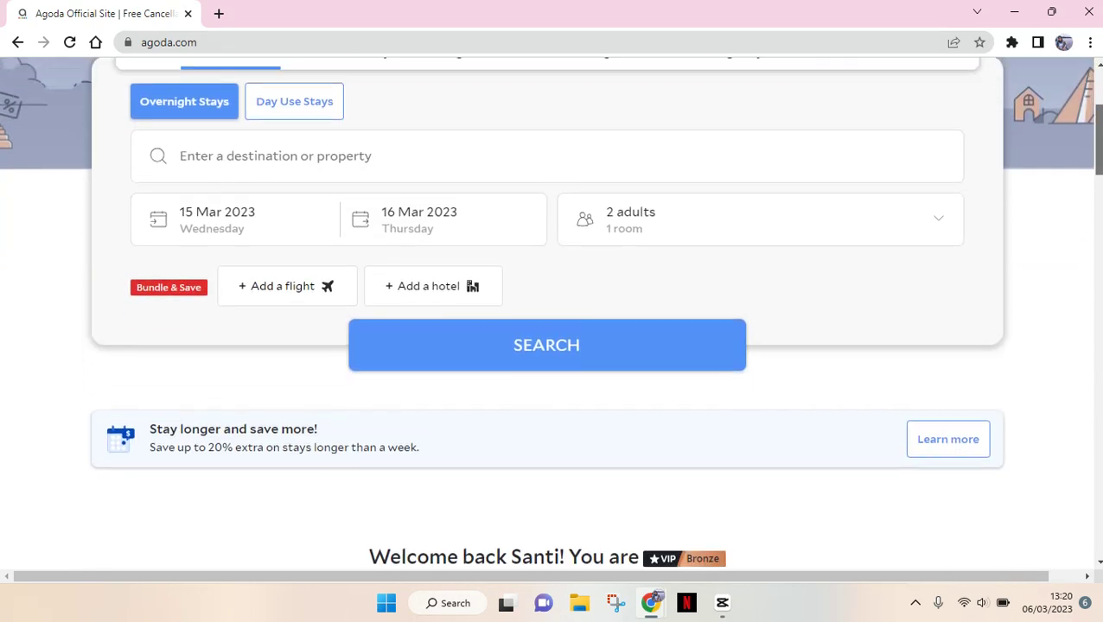
scroll(430, 143, "up", 1)
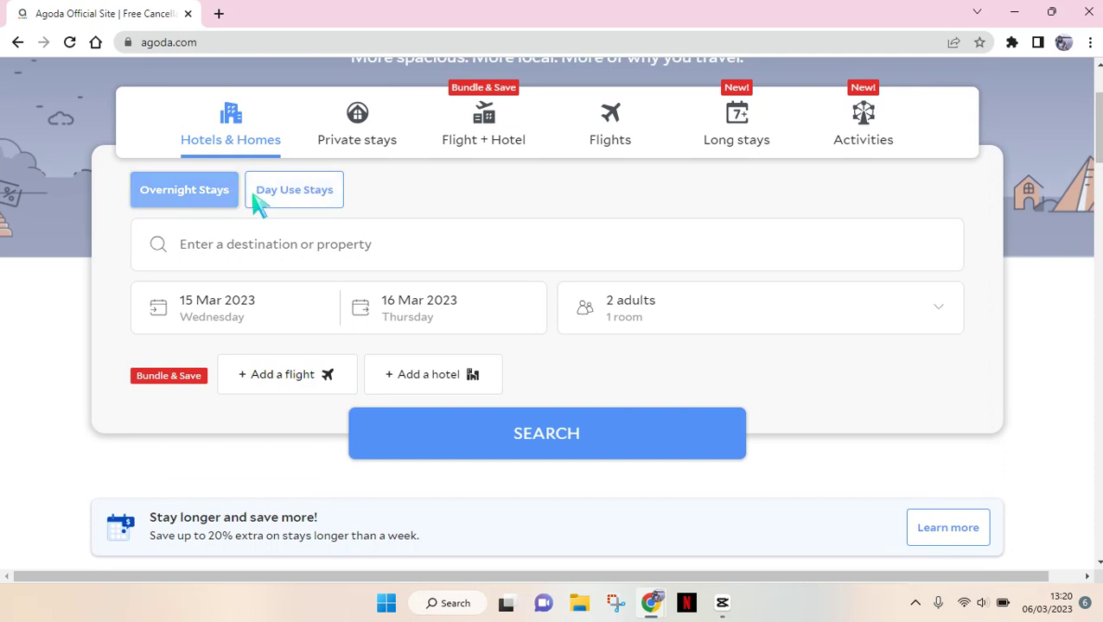
left_click(277, 200)
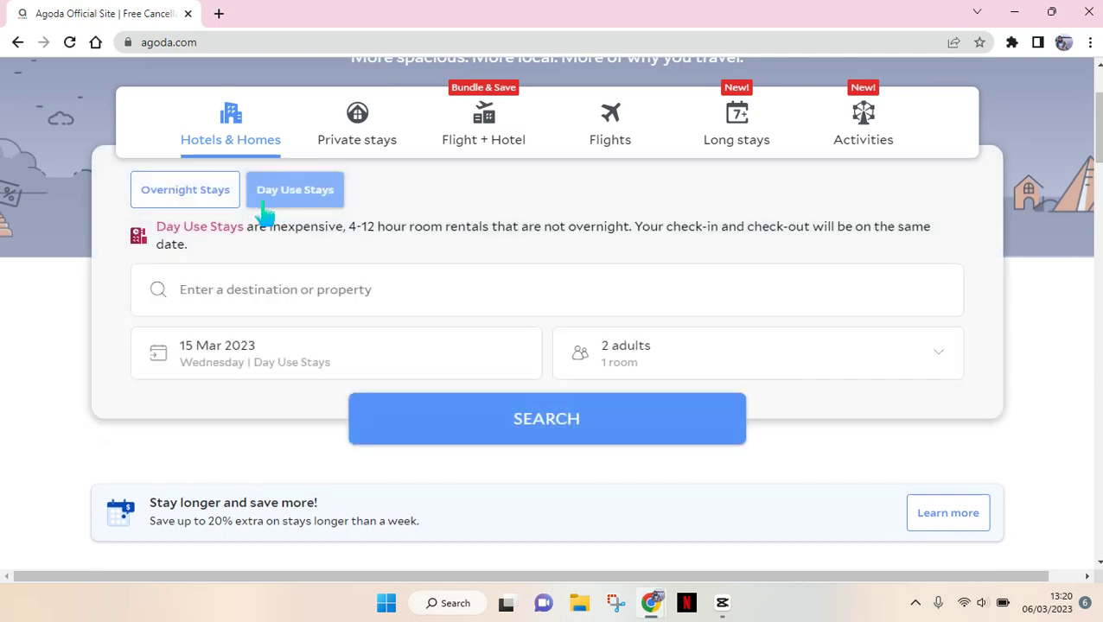
left_click(191, 204)
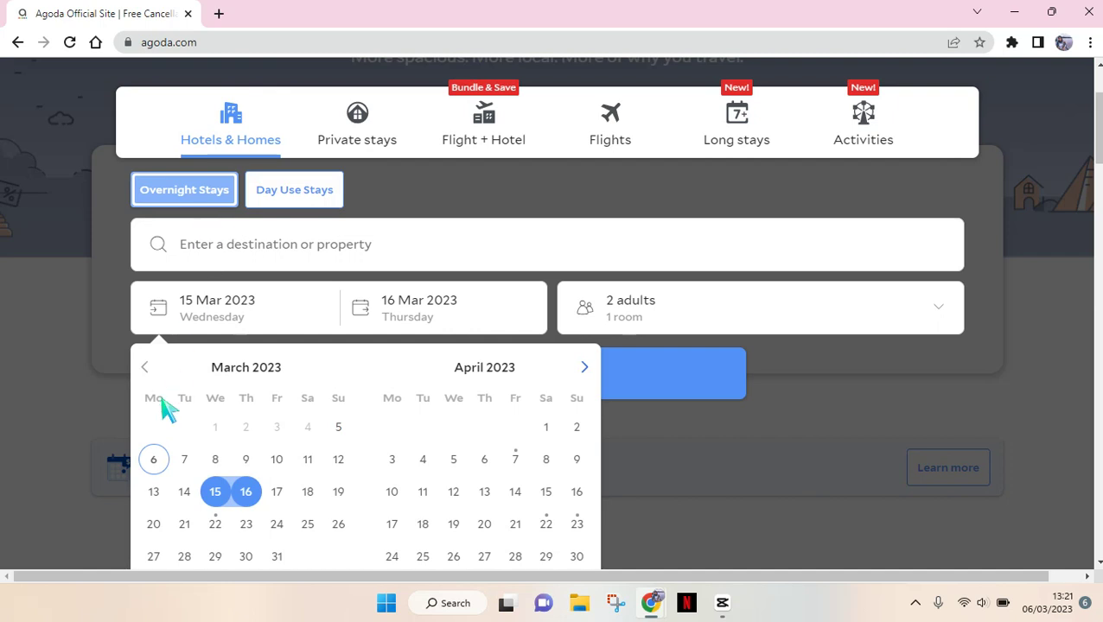
Set the stay dates to check-in 11 Mar 2023 and check-out 12 Mar 2023
scroll(184, 501, "down", 1)
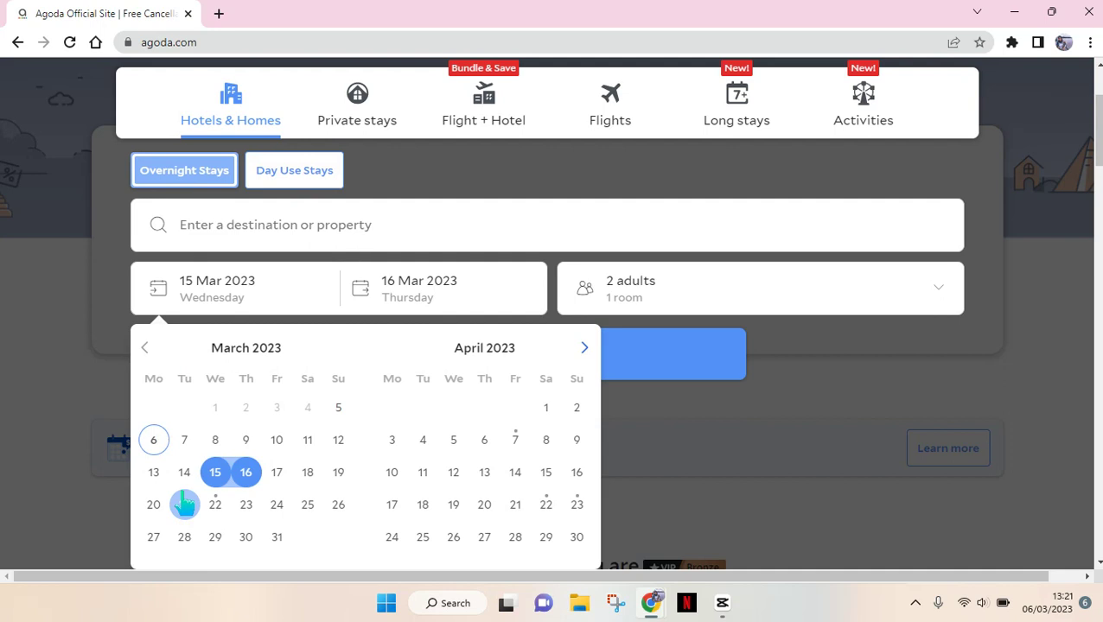
left_click(309, 449)
left_click(336, 445)
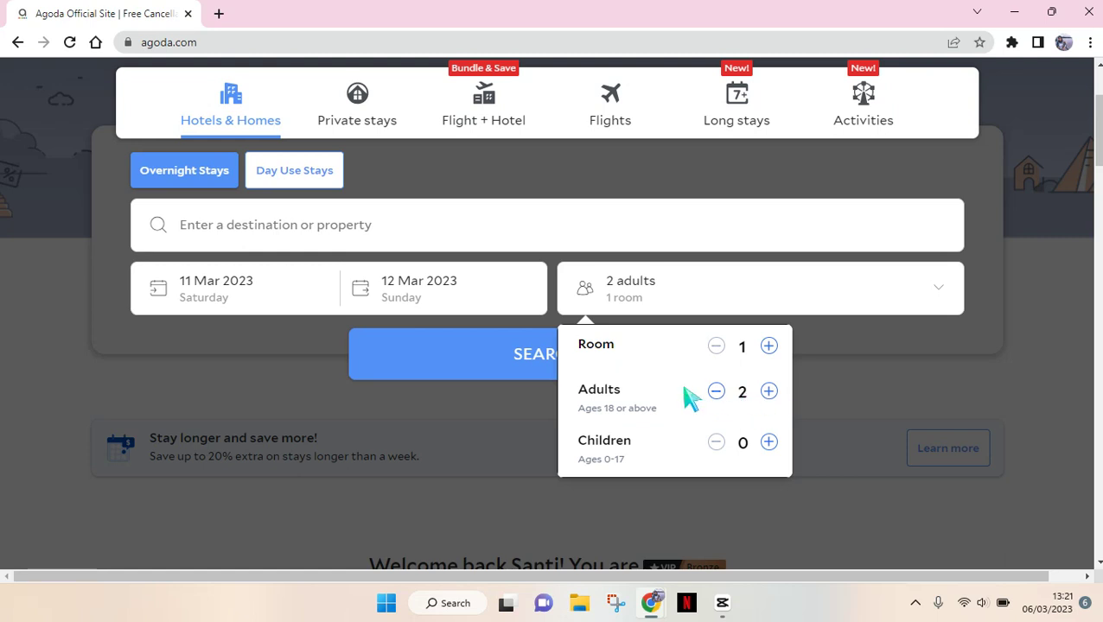
Try to run the hotel search without a destination and dismiss the message
left_click(507, 368)
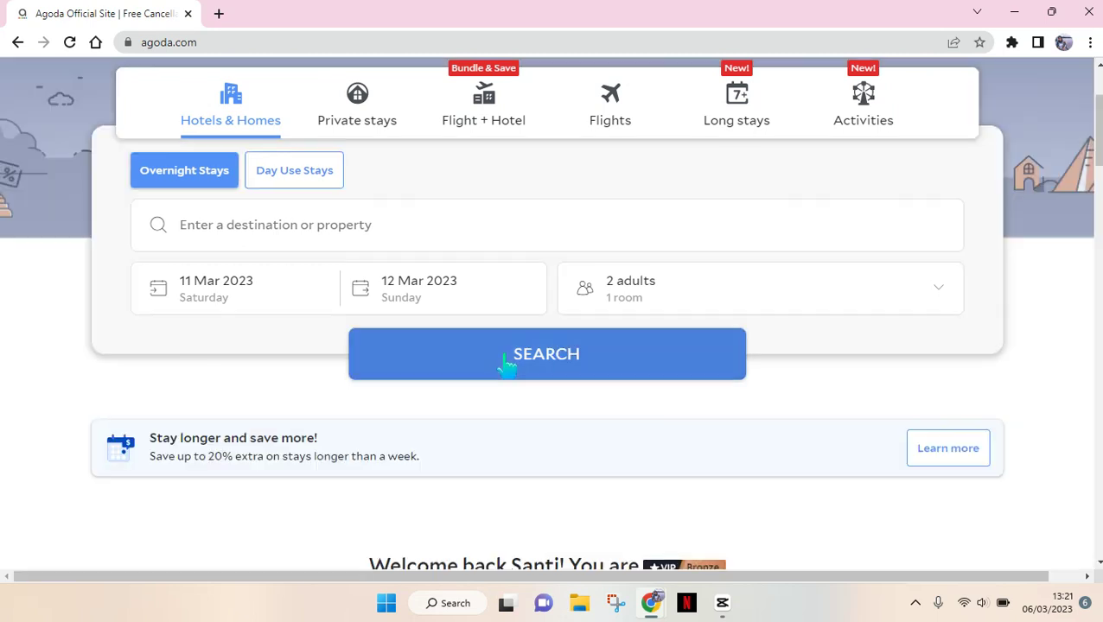
left_click(595, 368)
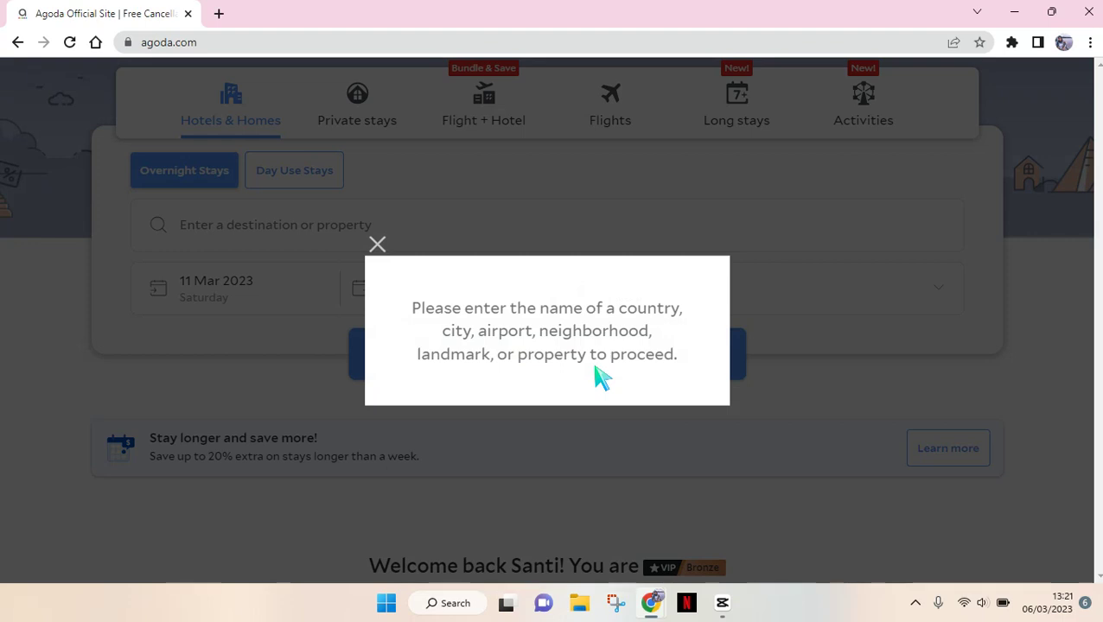
left_click(375, 249)
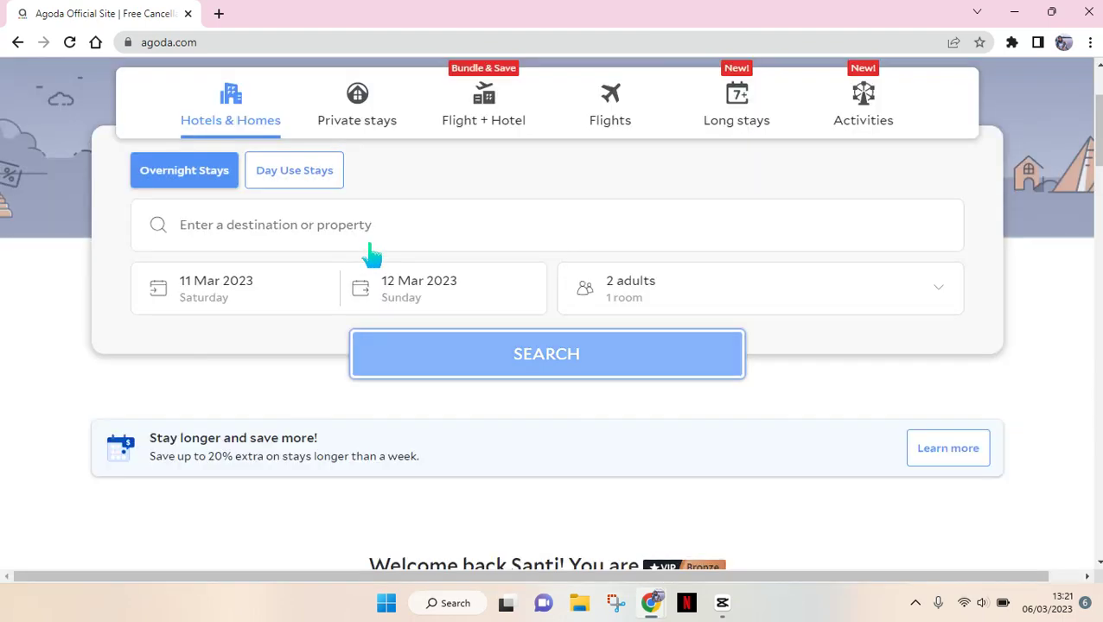
Set the destination to Bali and search for overnight stays there
left_click(323, 239)
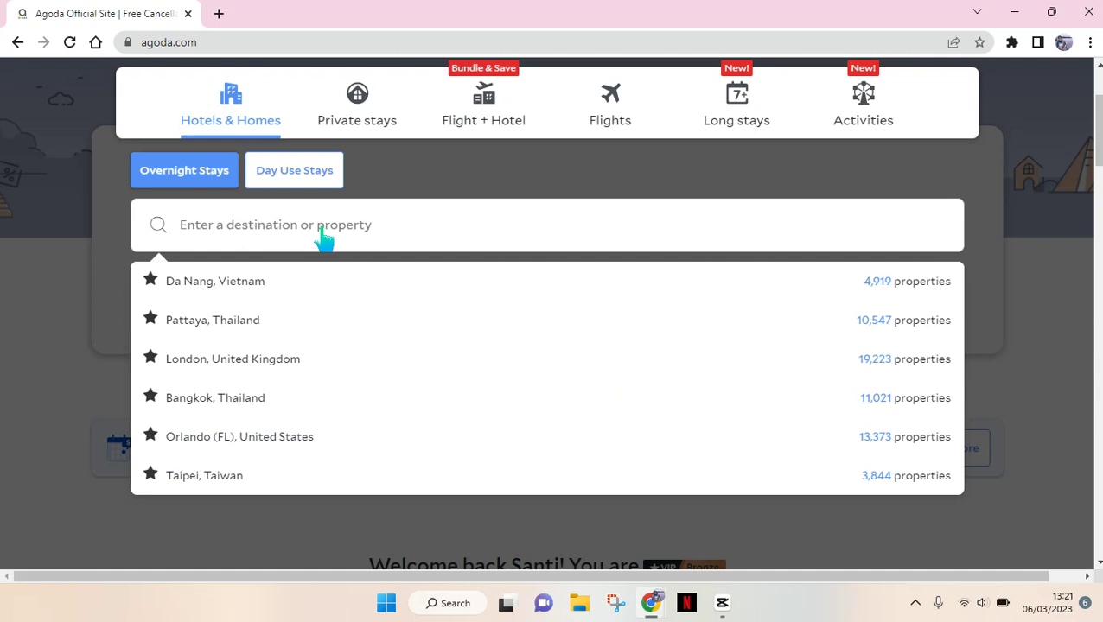
type("bal")
key("BackSpace")
key("BackSpace")
key("BackSpace")
type("bal")
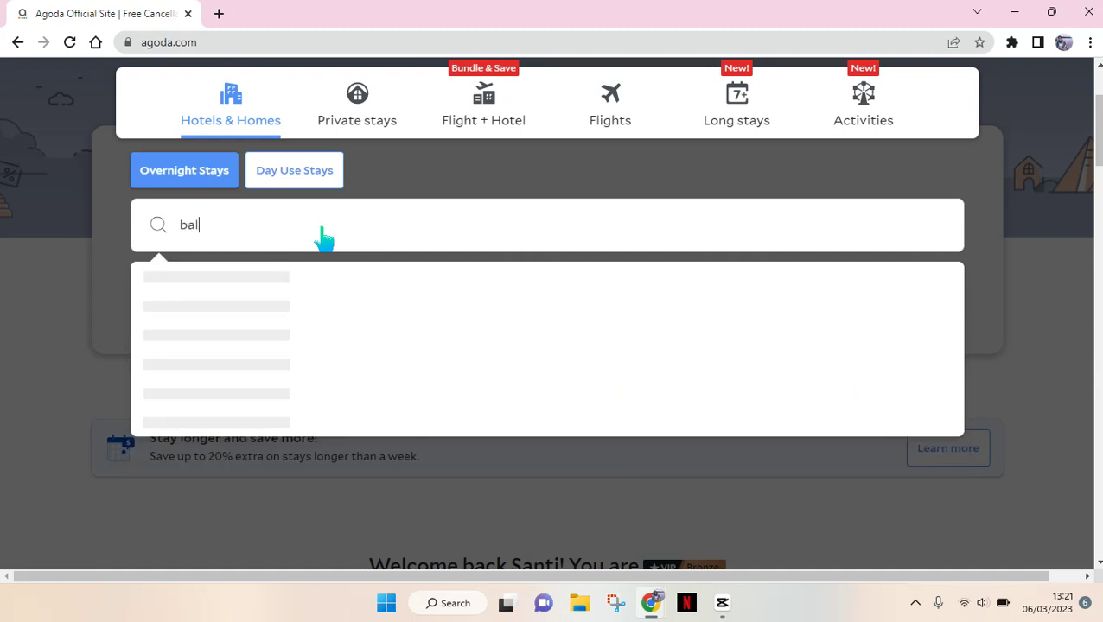
type("i")
left_click(198, 302)
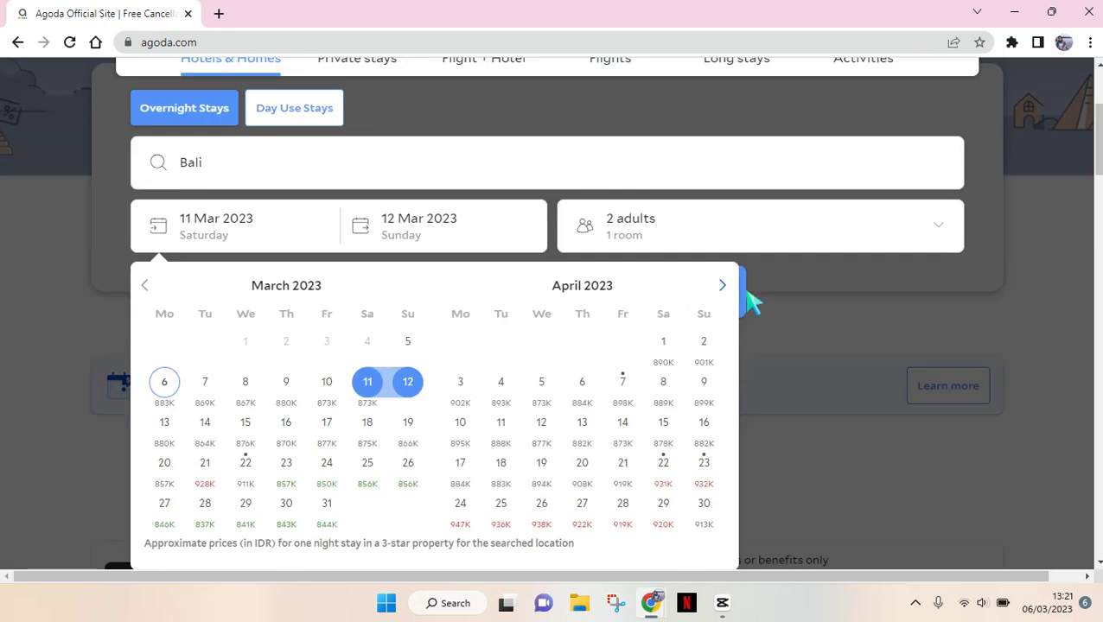
left_click(746, 298)
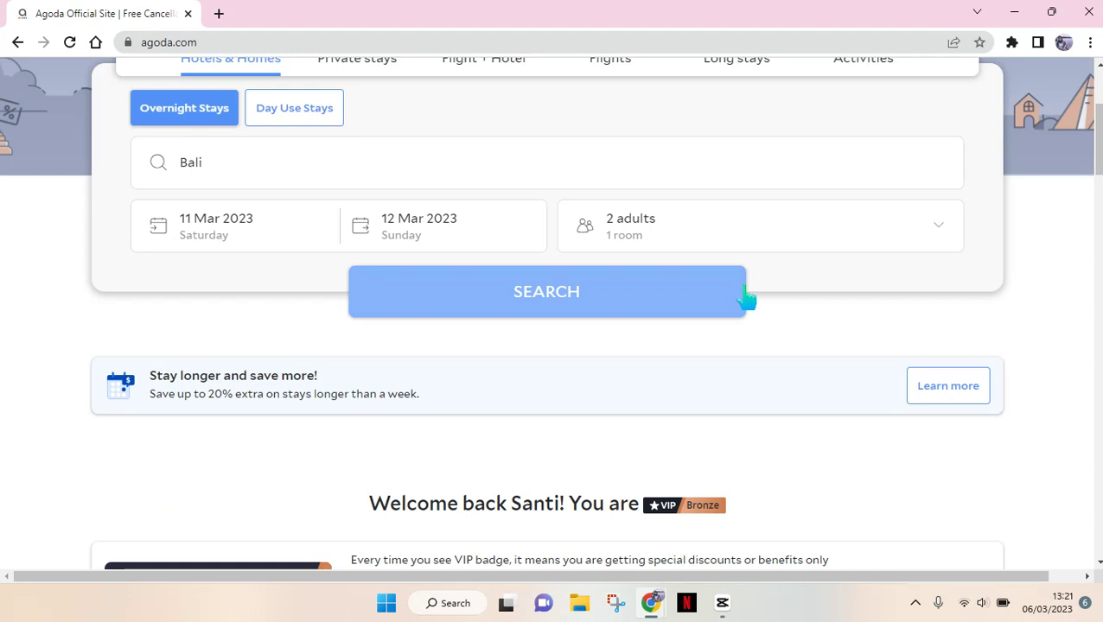
left_click(743, 297)
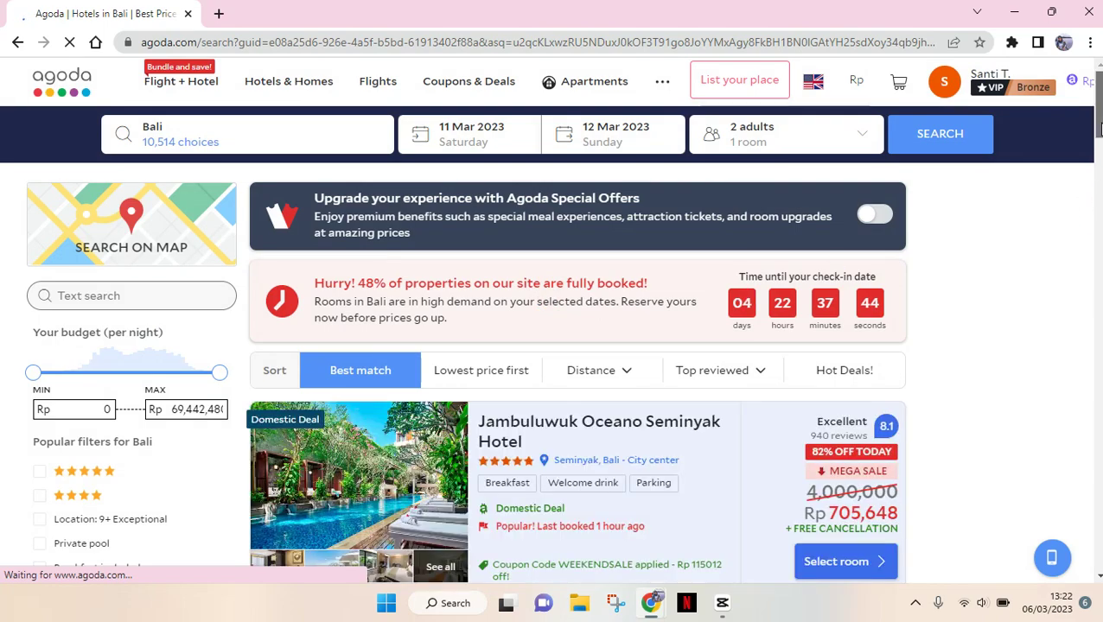
Browse the Bali search results and open the rooms of The Aveda Boutique Hotel in Seminyak
scroll(1099, 128, "down", 5)
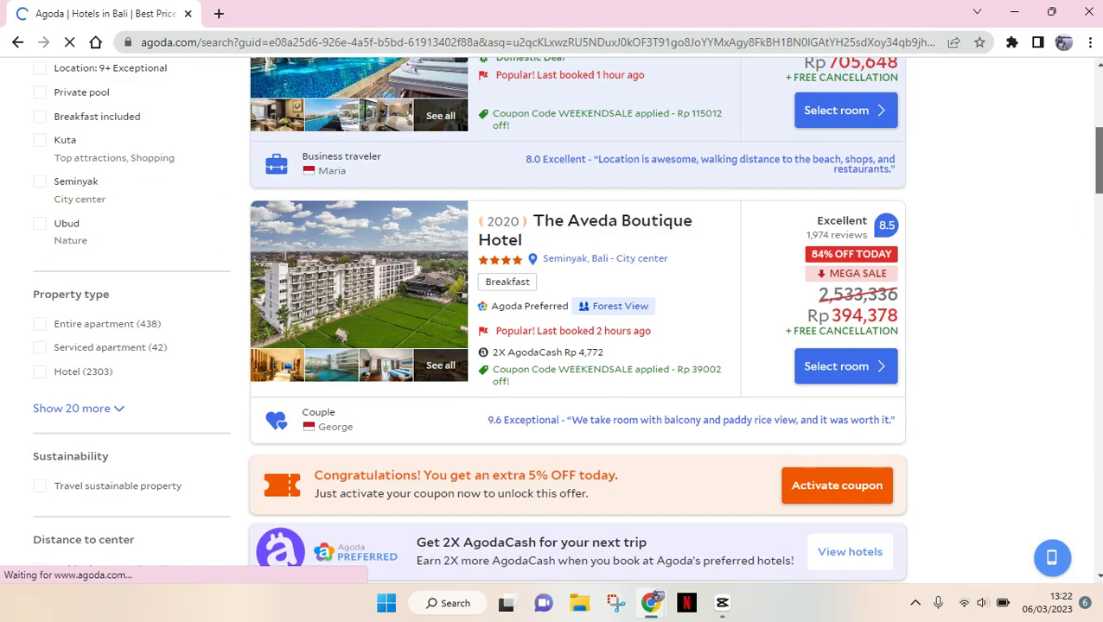
scroll(1099, 128, "down", 5)
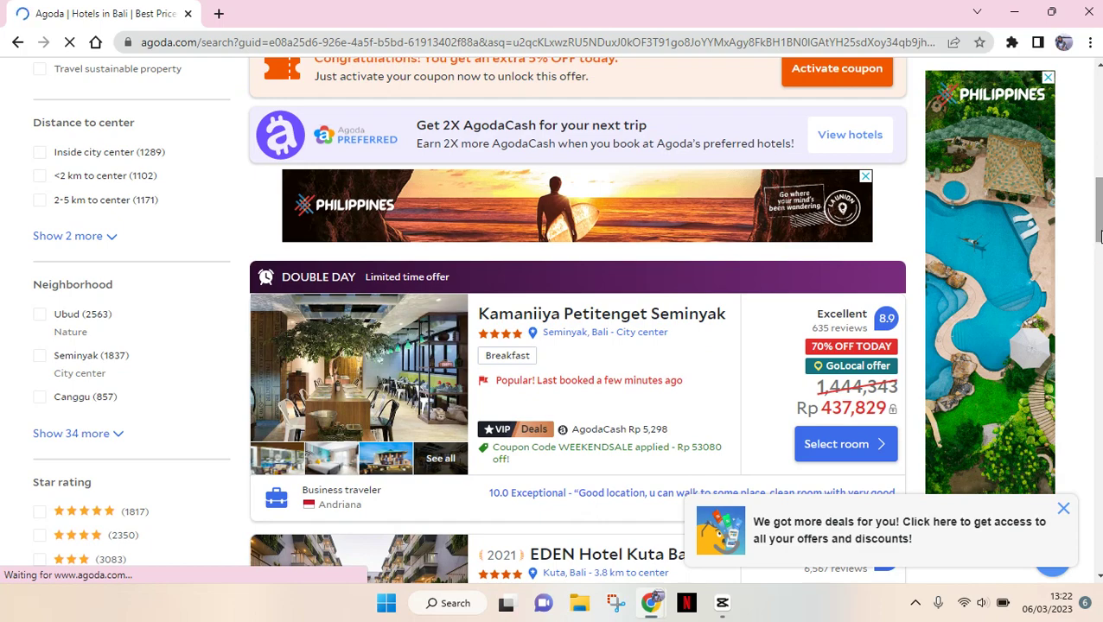
left_click_drag(1096, 207, 1096, 168)
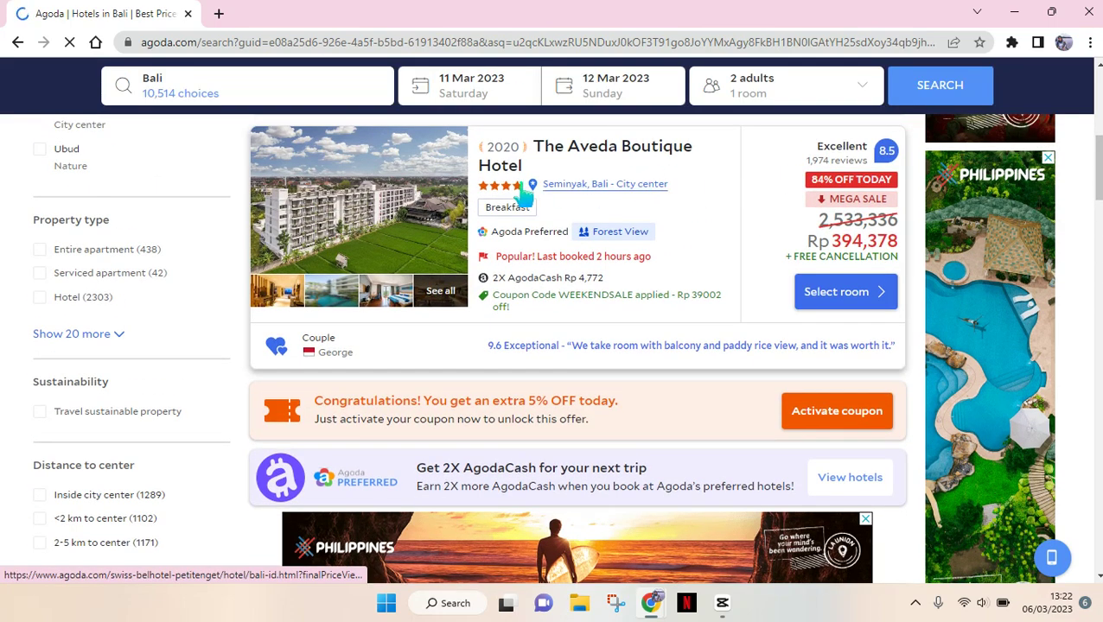
left_click(839, 305)
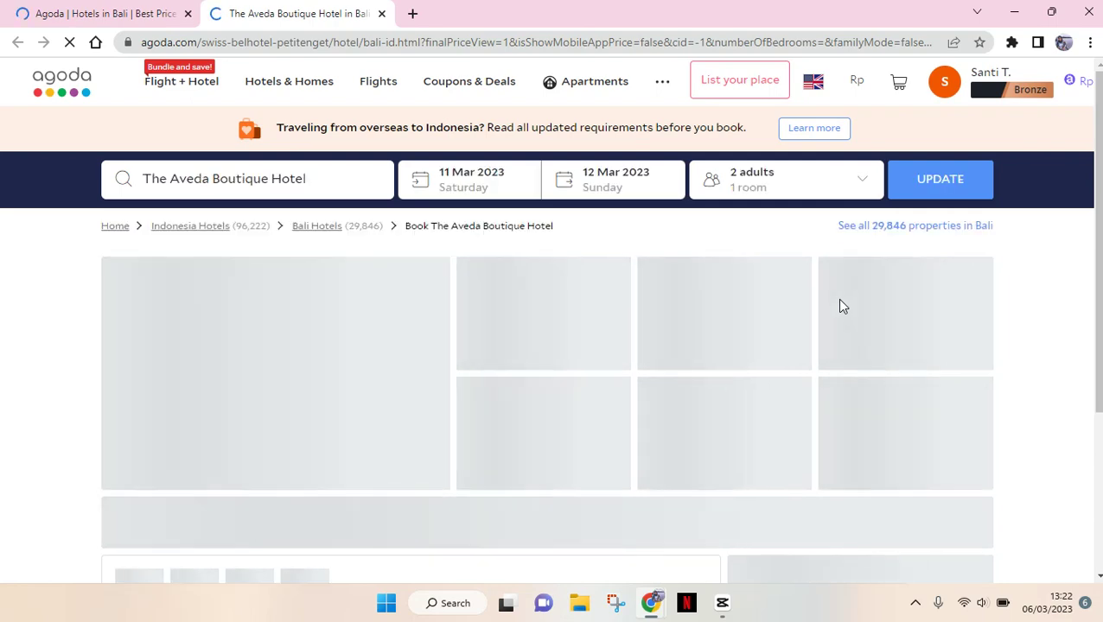
Review the hotel's page and reserve the recommended Deluxe Room offer with free cancellation before March 8, 2023
scroll(843, 307, "down", 1)
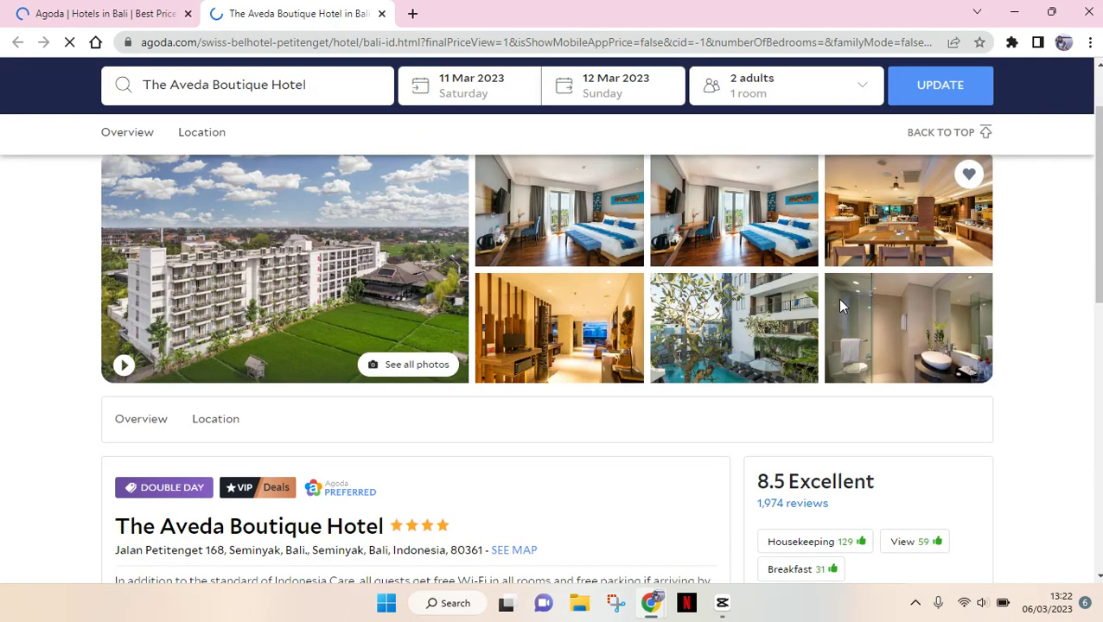
scroll(882, 285, "down", 3)
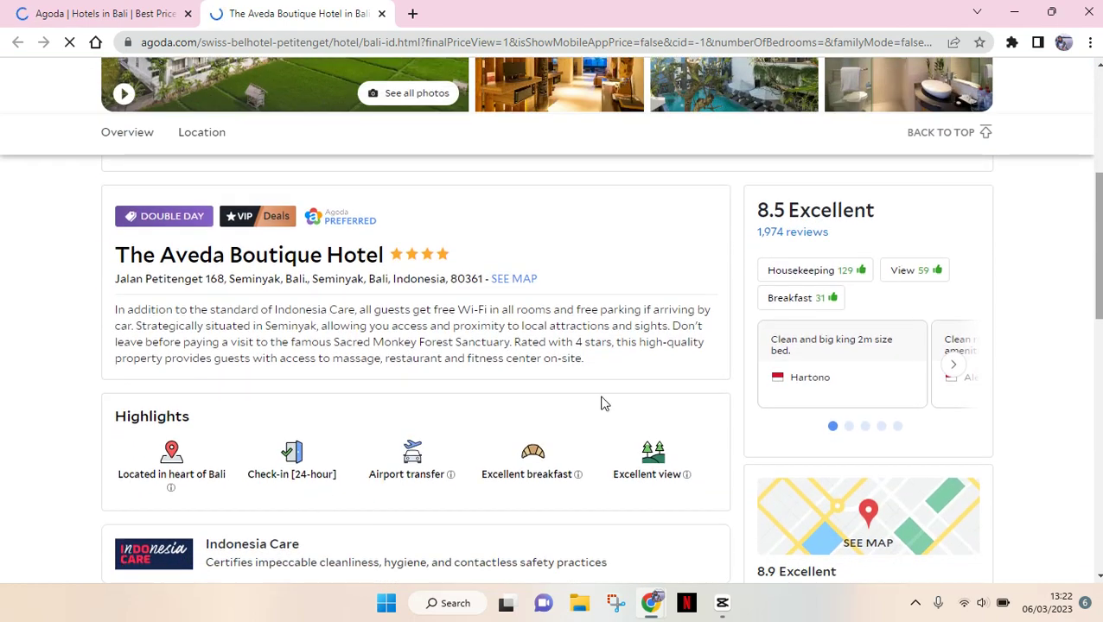
scroll(551, 346, "down", 10)
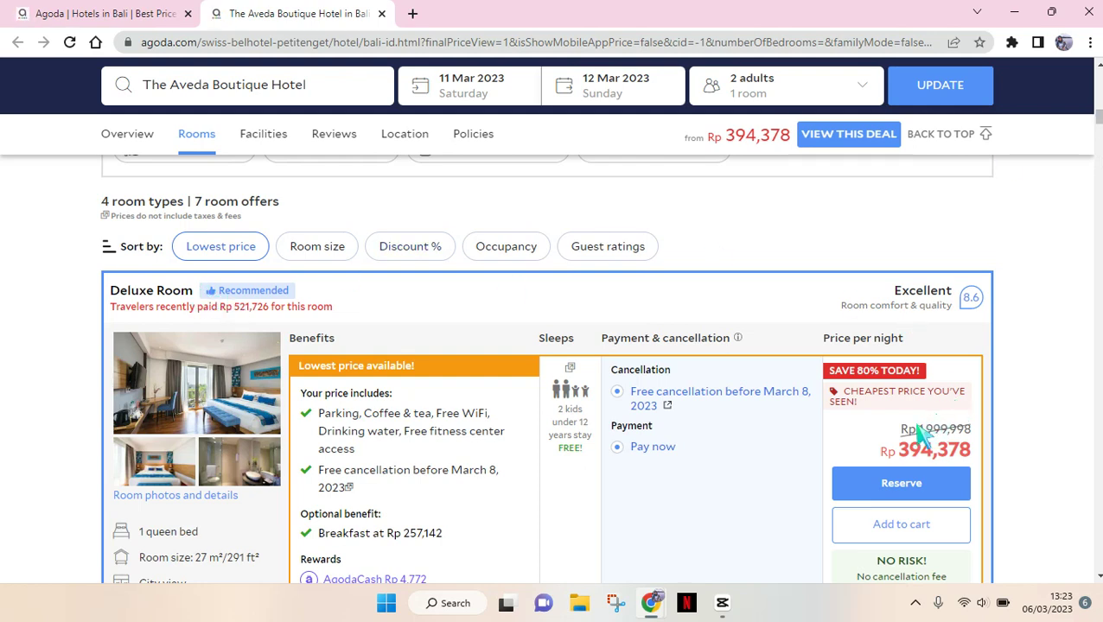
left_click(889, 488)
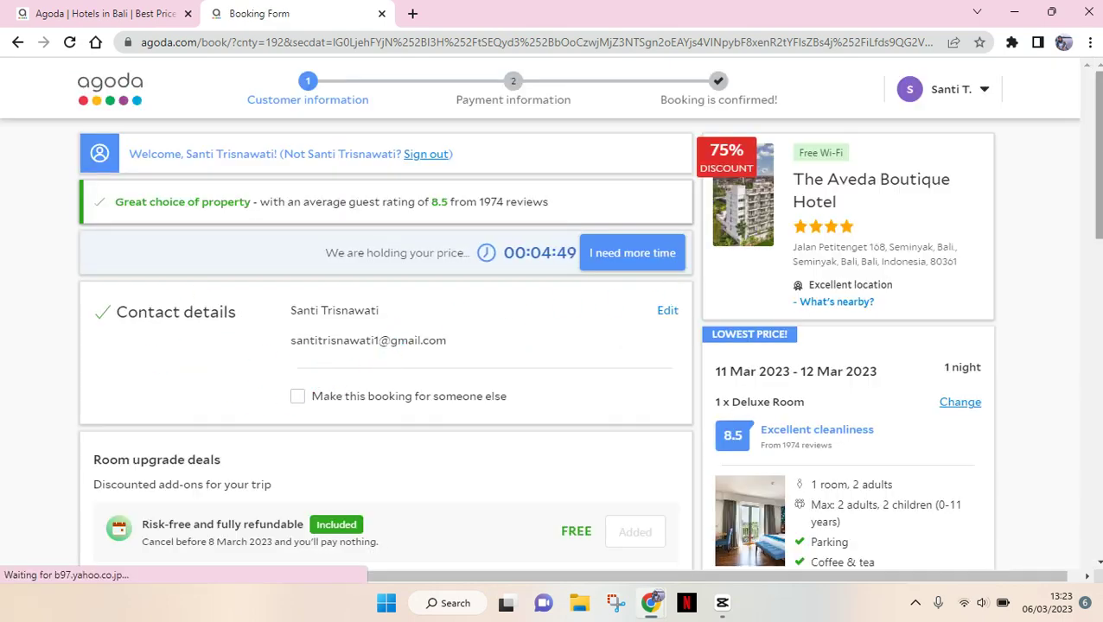
Request a non-smoking room with a large bed and continue to the final payment step
scroll(550, 317, "down", 4)
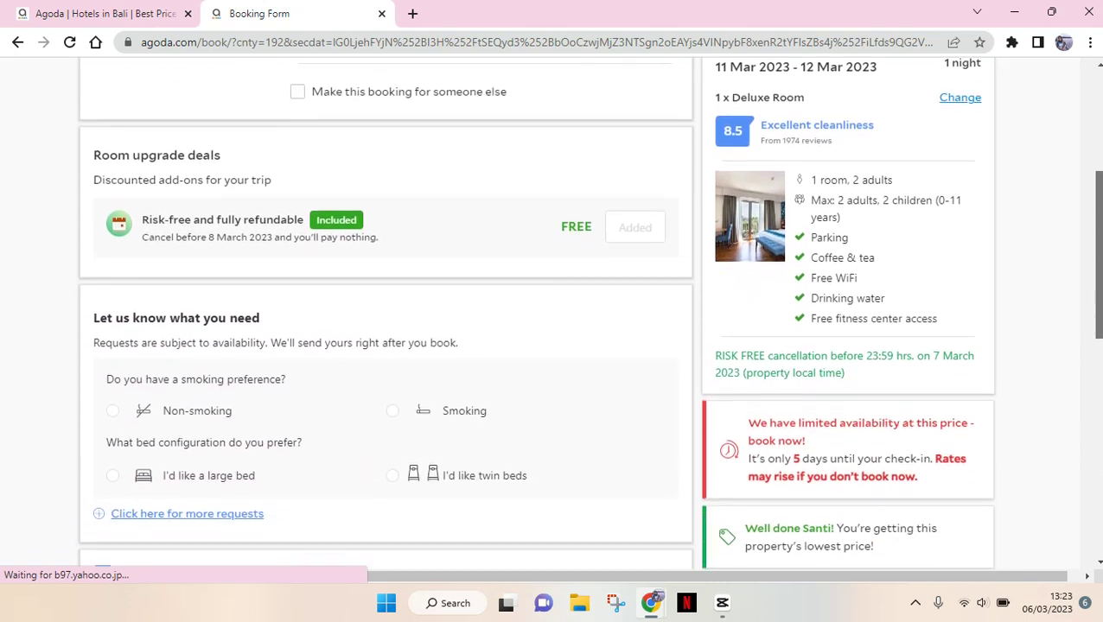
scroll(255, 206, "down", 3)
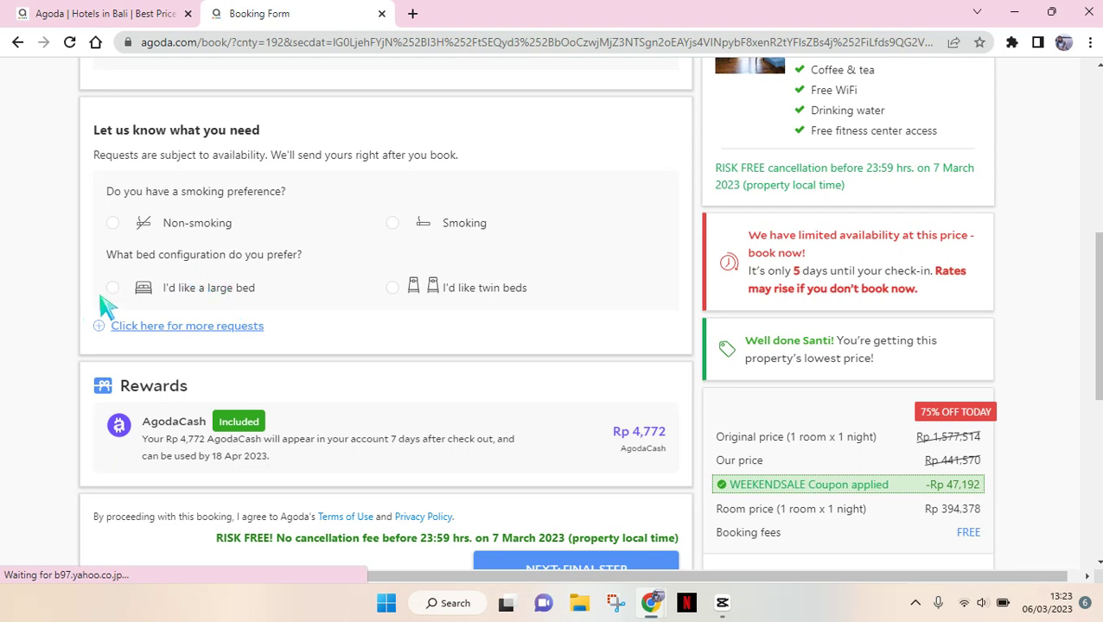
left_click(114, 225)
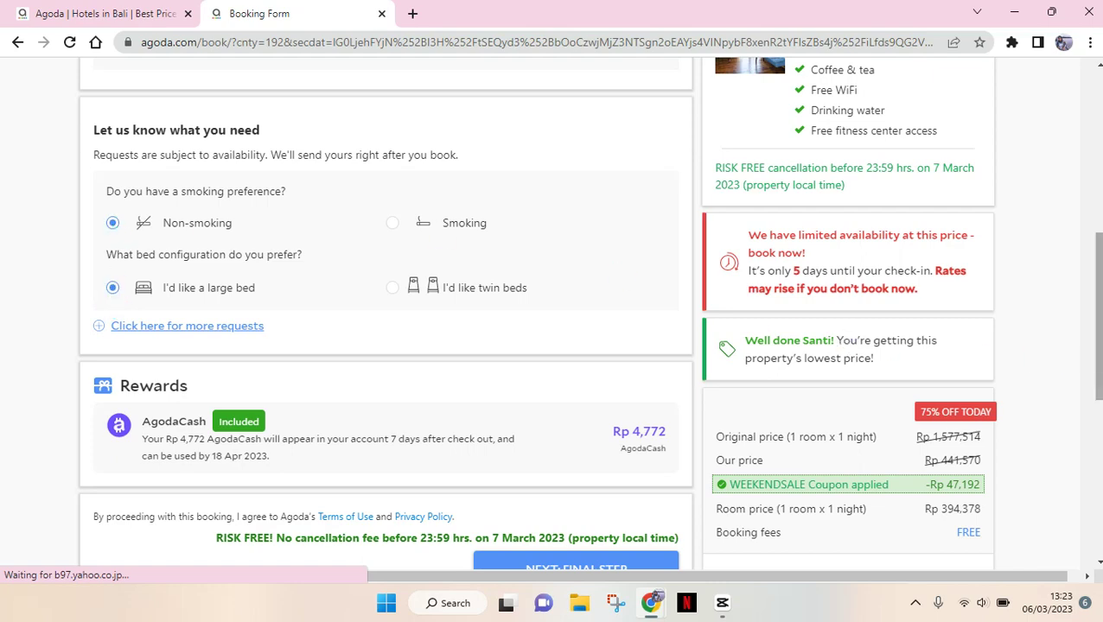
scroll(1094, 346, "down", 2)
scroll(1094, 345, "down", 2)
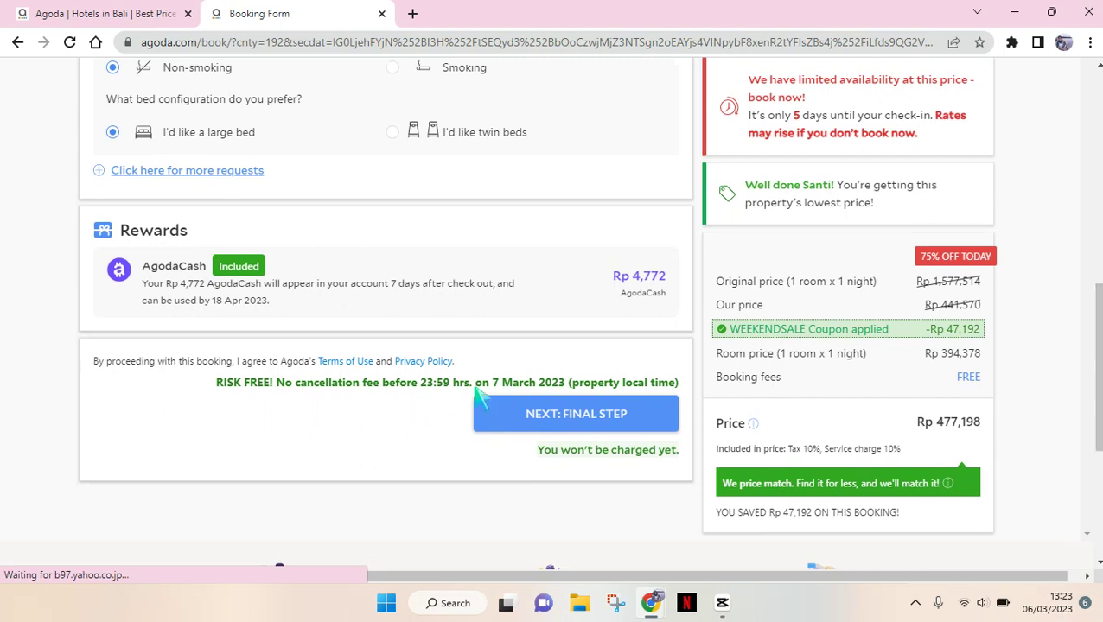
left_click(596, 404)
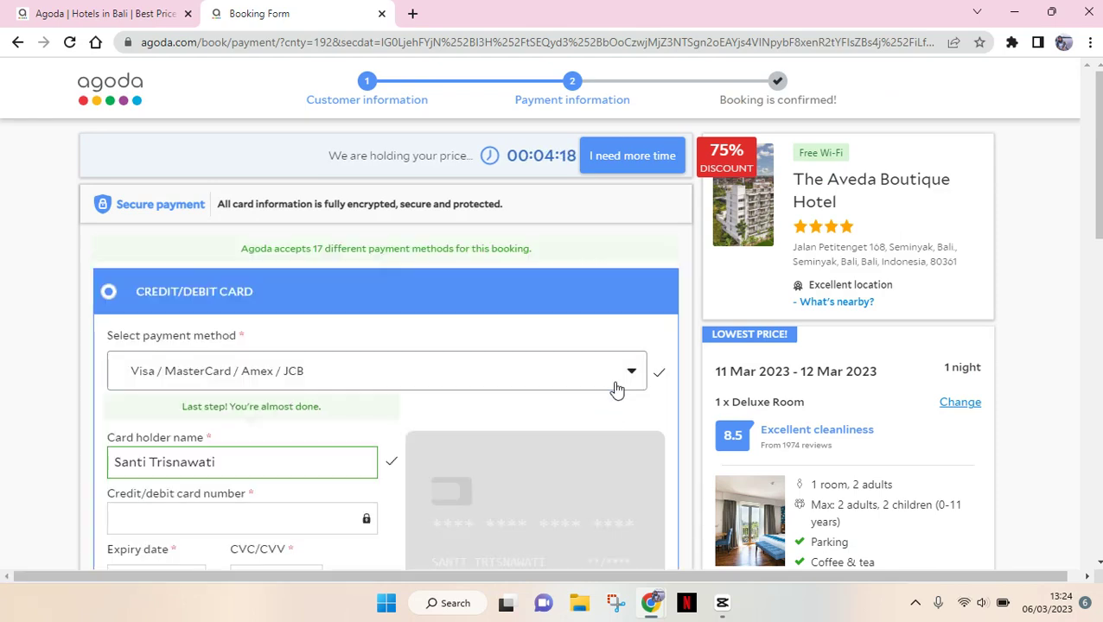
Check the available credit/debit card types and choose counter payment through Indomaret as the payment method
scroll(175, 219, "down", 2)
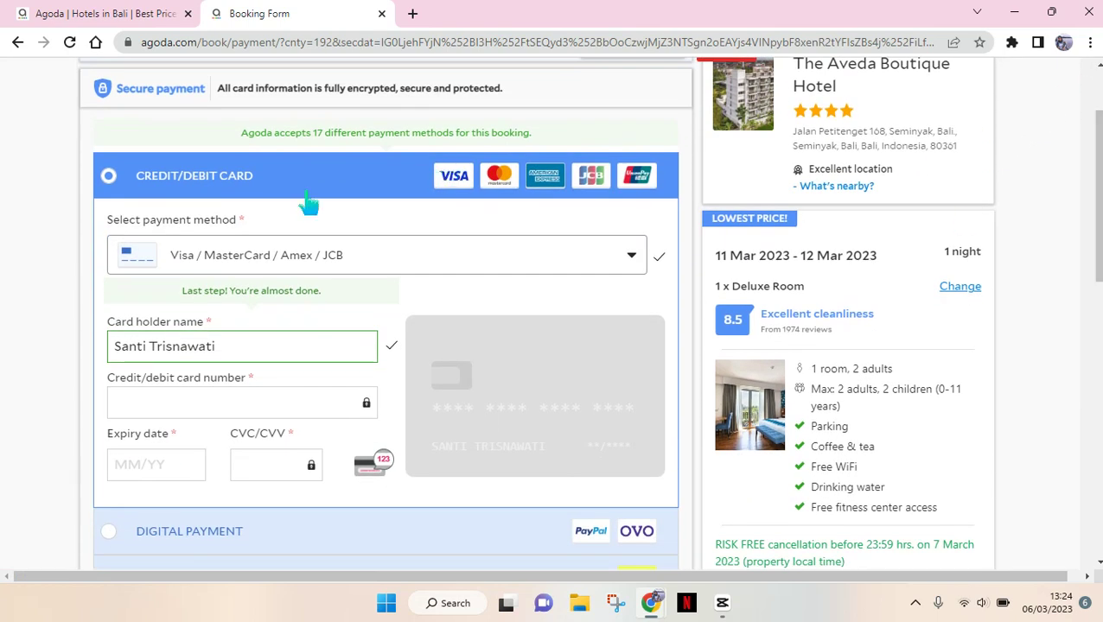
left_click(515, 255)
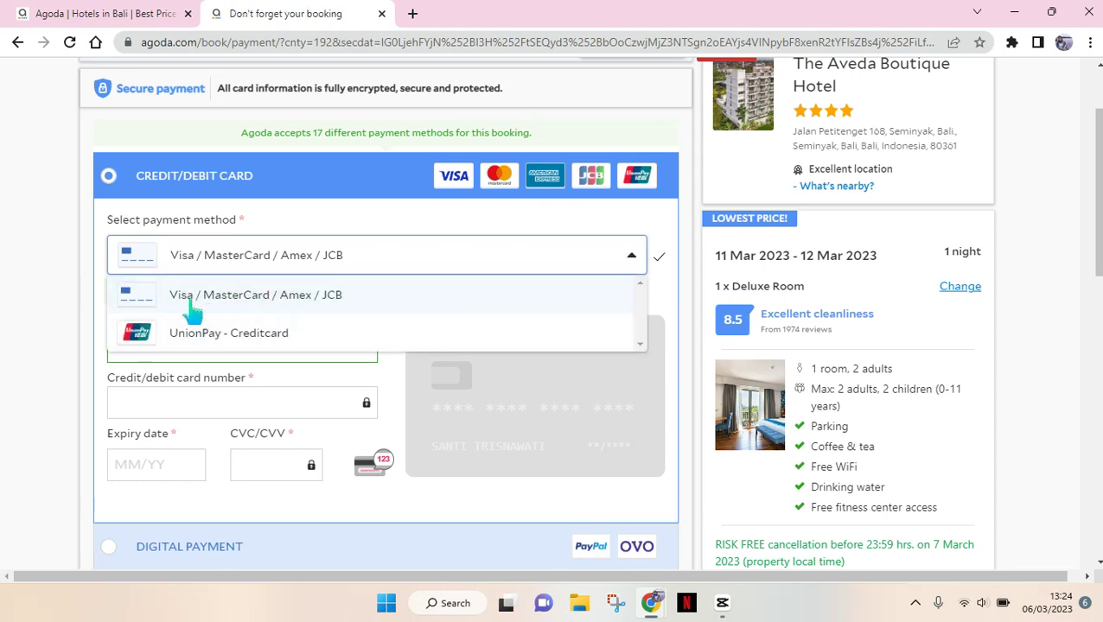
left_click(128, 173)
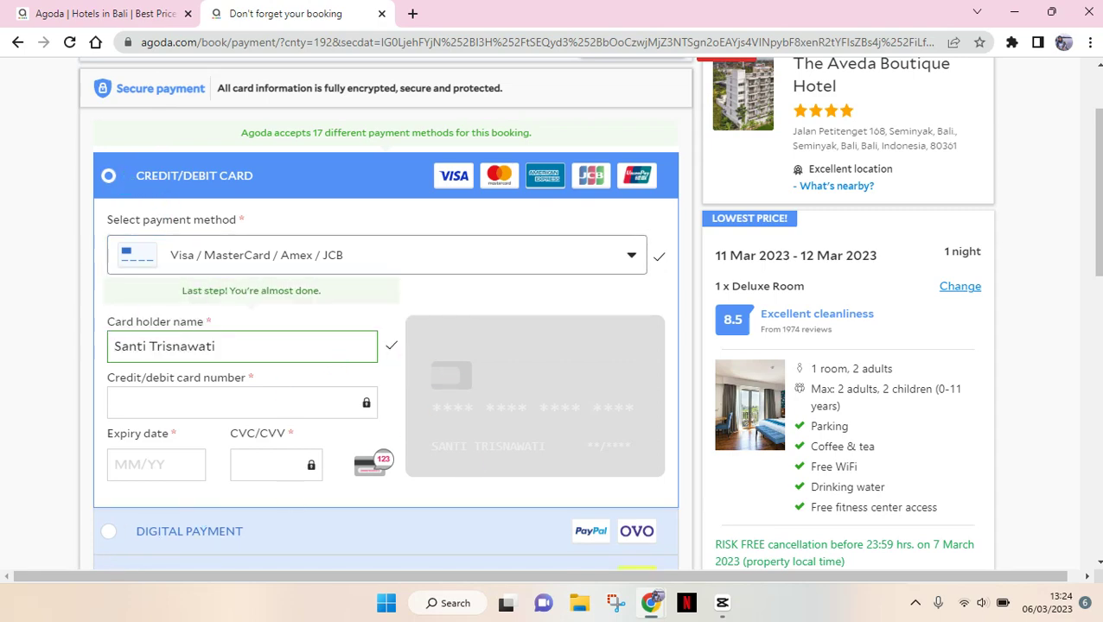
scroll(589, 312, "down", 3)
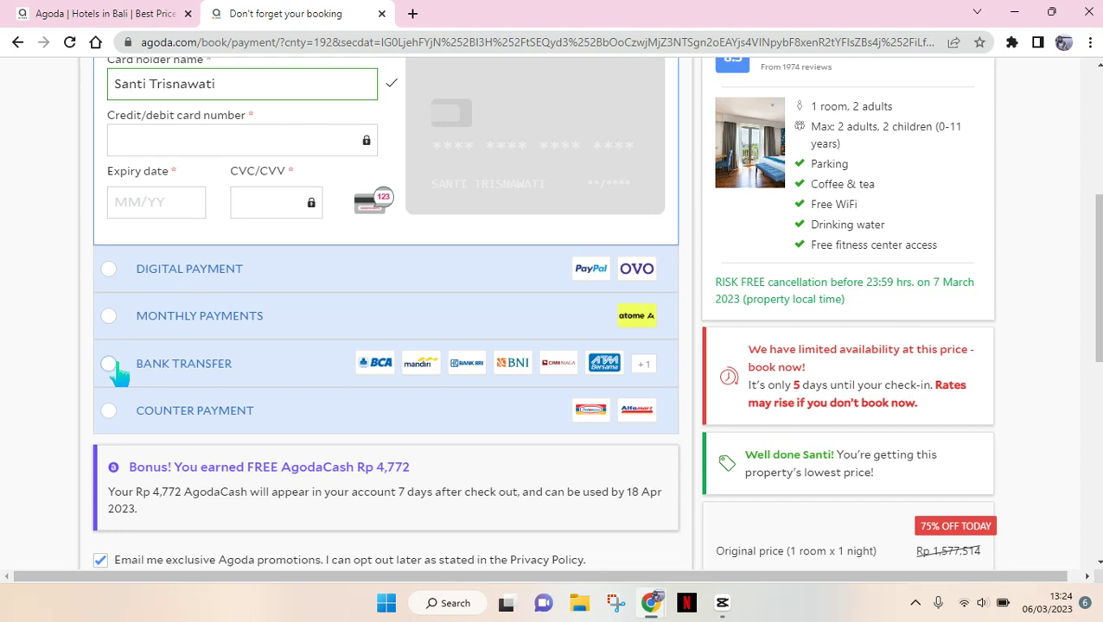
left_click(114, 422)
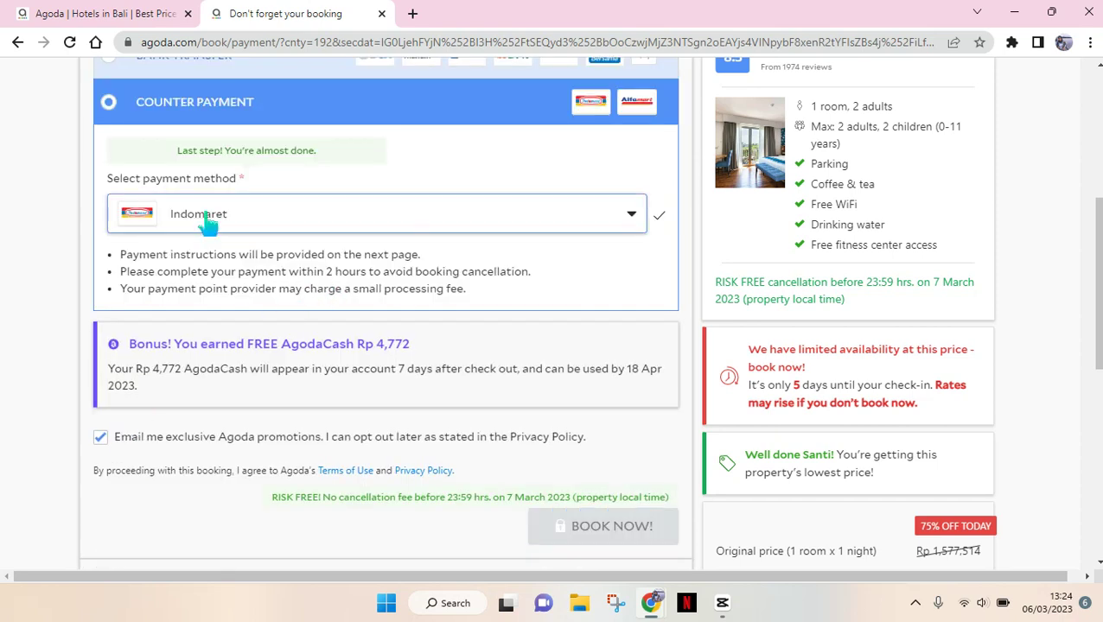